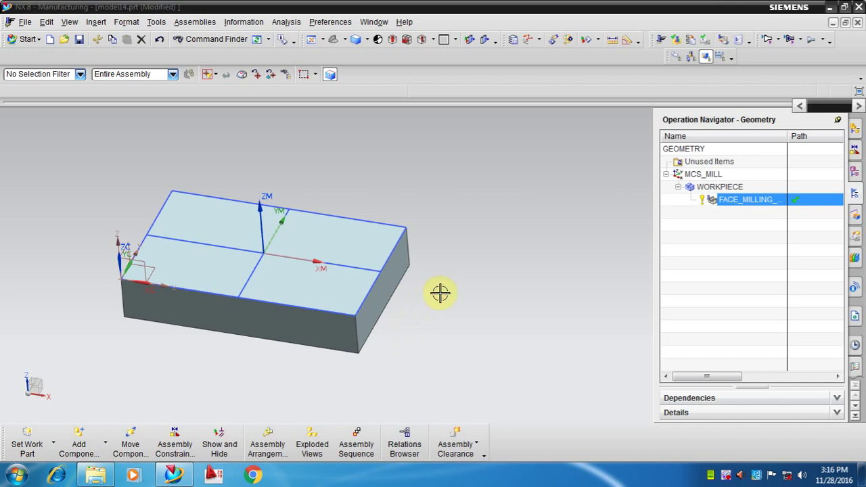
Review the face milling operation's parameters, then accept and close them
scroll(438, 291, "down", 3)
scroll(440, 287, "up", 2)
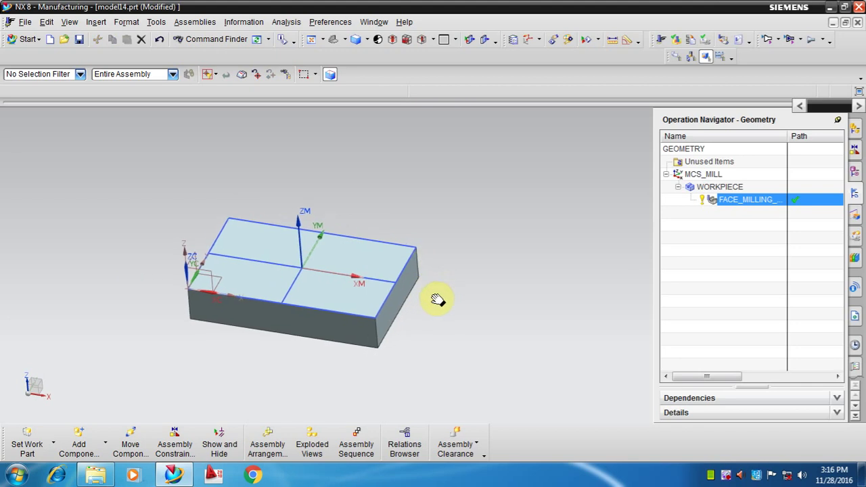
scroll(414, 304, "up", 2)
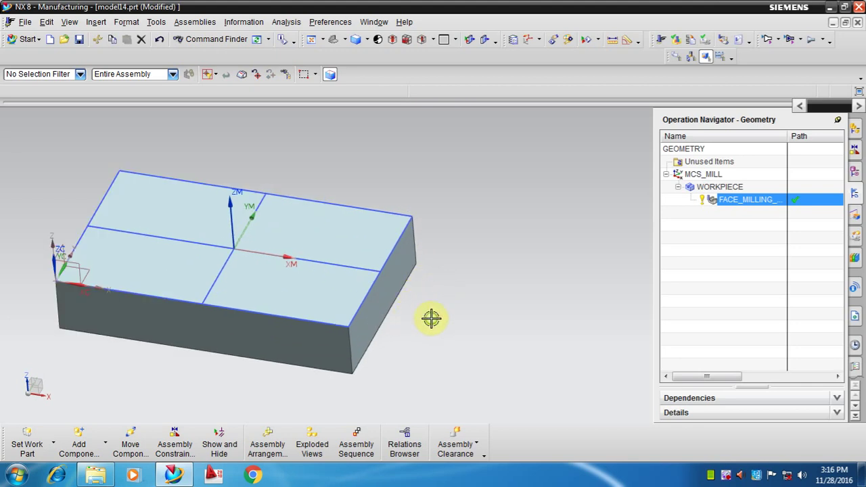
left_click(714, 204)
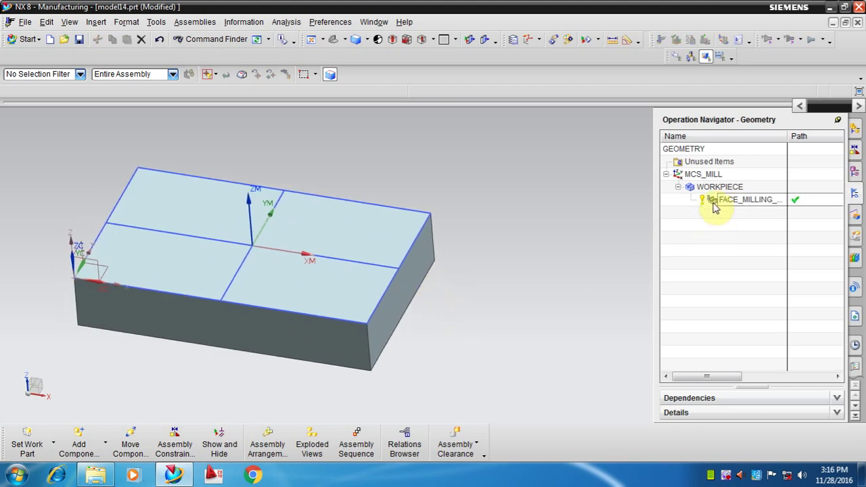
double_click(713, 203)
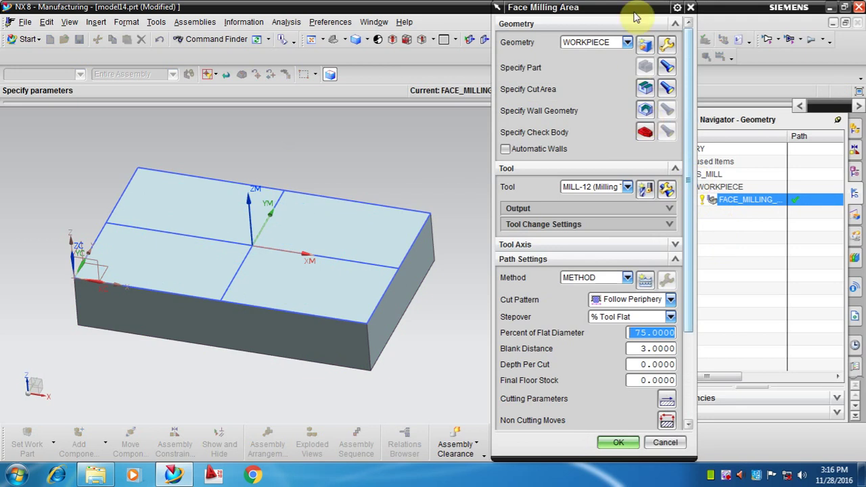
left_click_drag(635, 8, 695, 4)
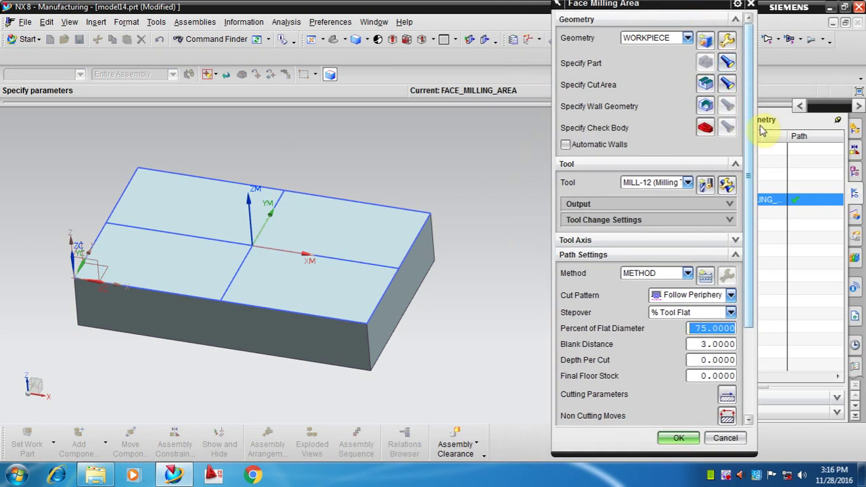
mouse_move(750, 138)
left_mouse_down()
mouse_move(749, 241)
mouse_move(749, 129)
left_mouse_up()
left_click(684, 438)
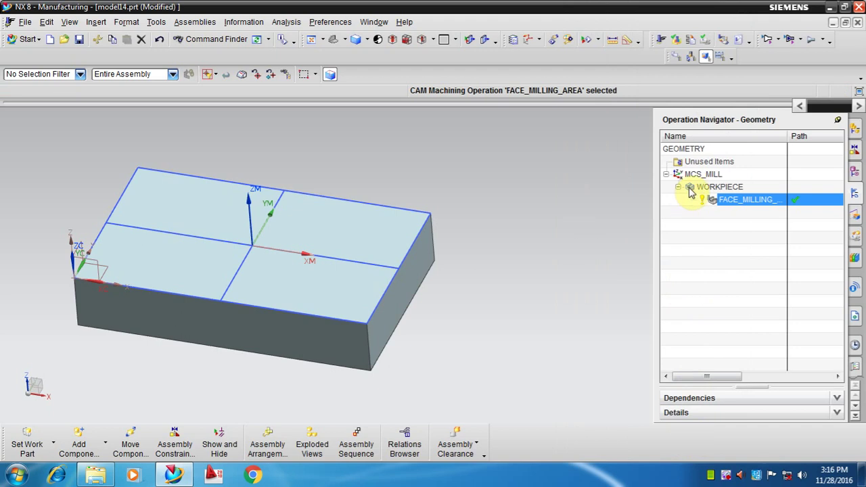
Edit WORKPIECE and open its blank geometry definition as a bounding block
double_click(689, 189)
left_click(703, 214)
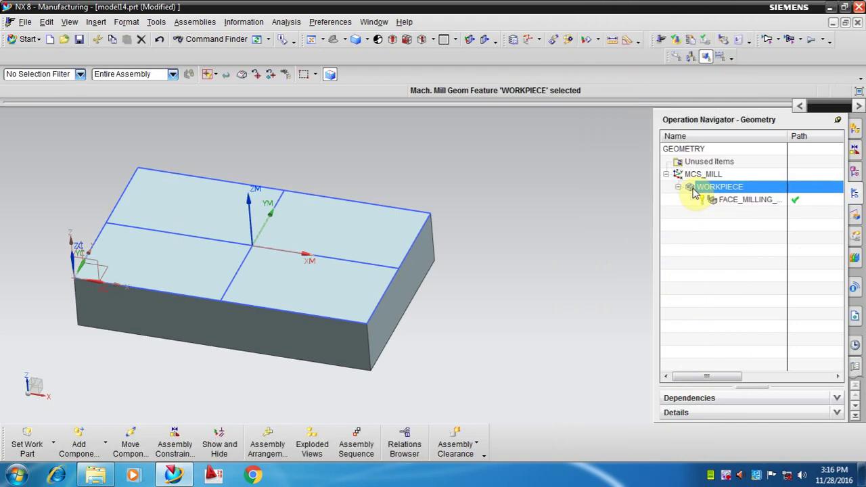
right_click(699, 196)
left_click(716, 197)
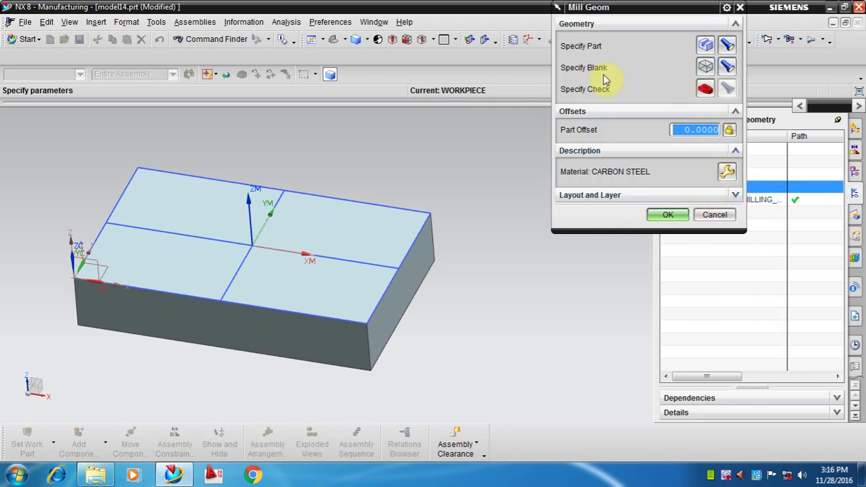
left_click(704, 68)
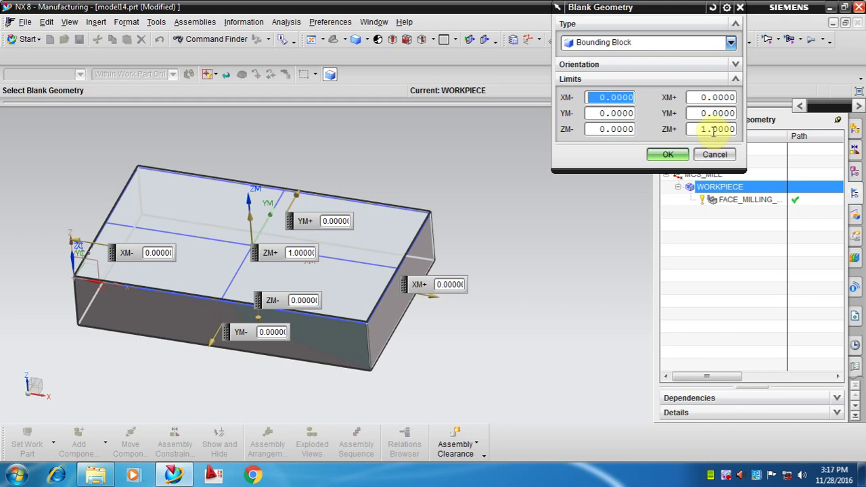
Change the bounding block's ZM+ limit from 1 to 5 and confirm
double_click(711, 130)
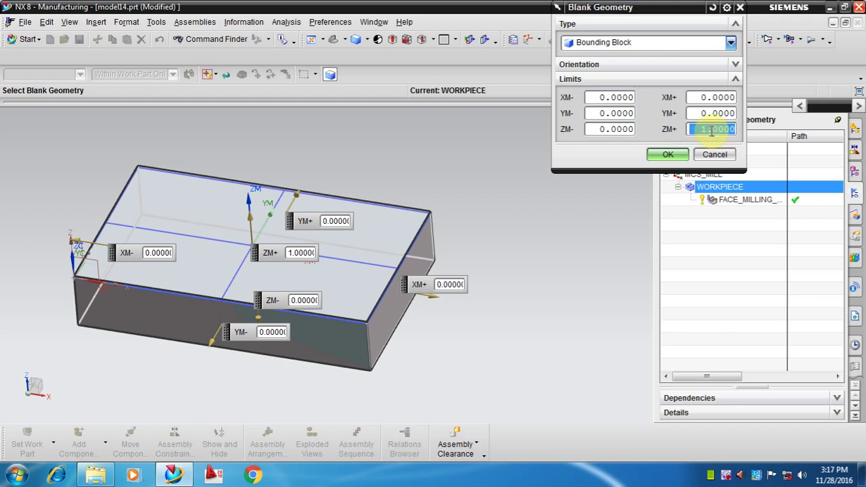
type("5")
left_click(675, 155)
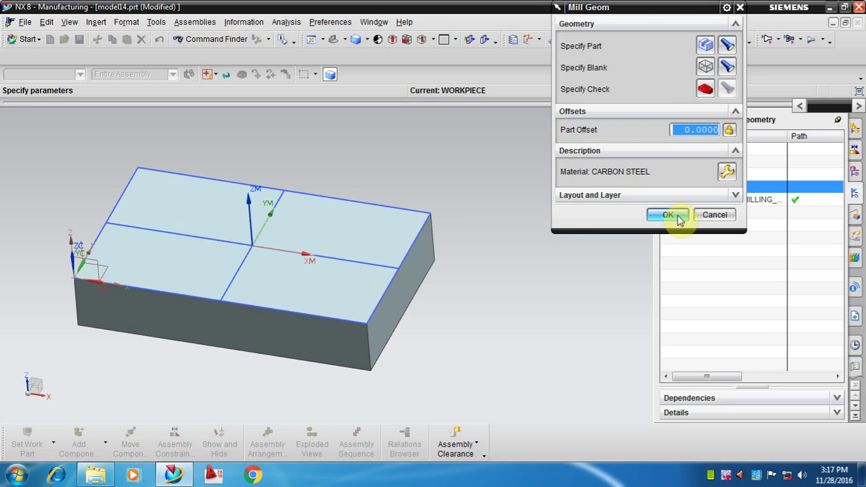
Accept the WORKPIECE geometry and reopen FACE_MILLING_AREA at its Path Settings
left_click(679, 216)
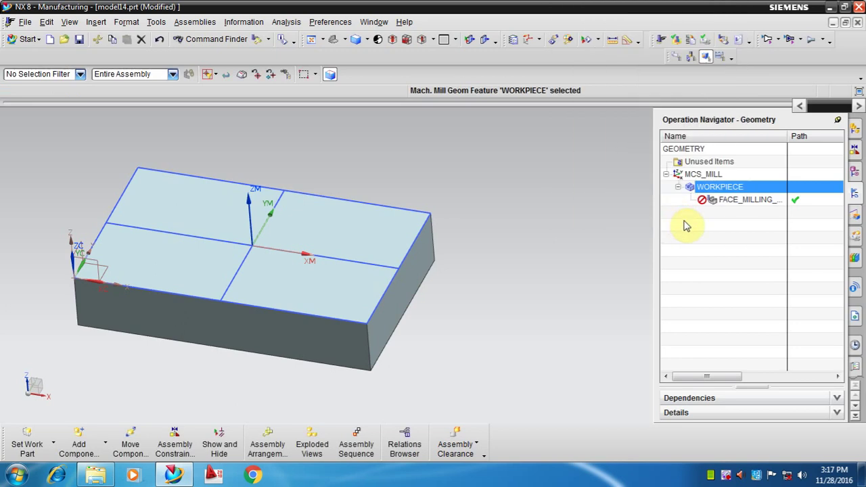
double_click(717, 201)
left_click_drag(750, 217, 754, 321)
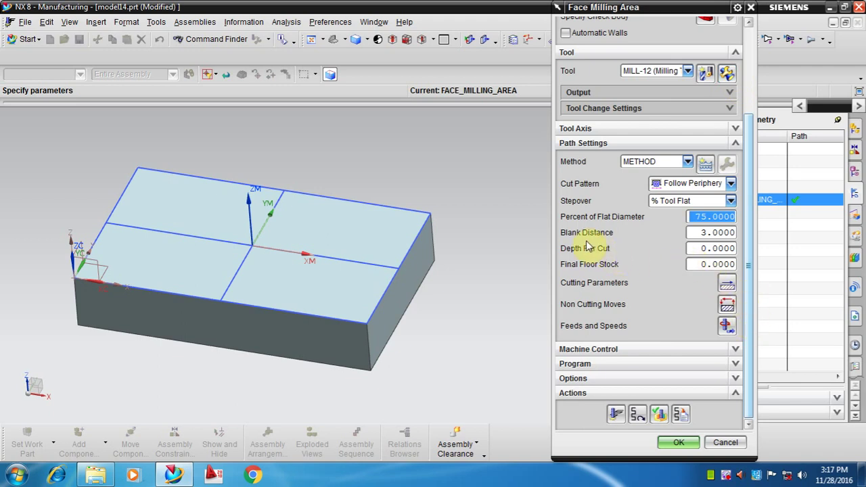
In Path Settings, set Blank Distance to 5 and Depth Per Cut to 1
left_click(711, 233)
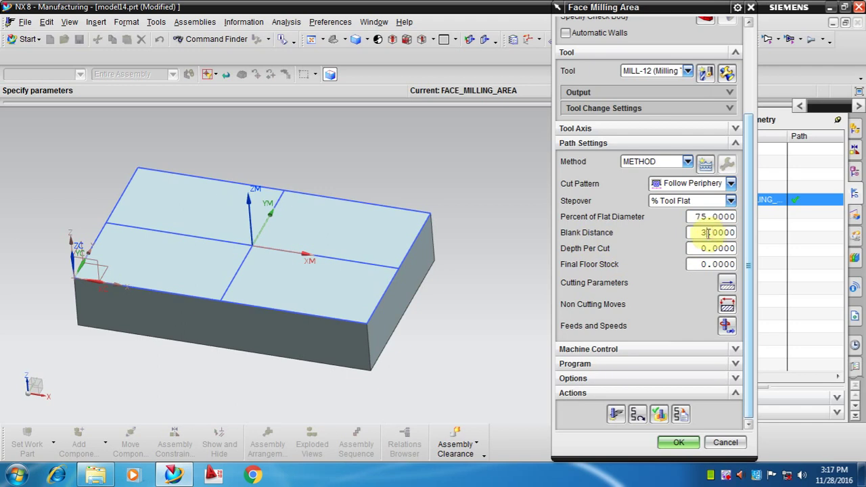
double_click(708, 232)
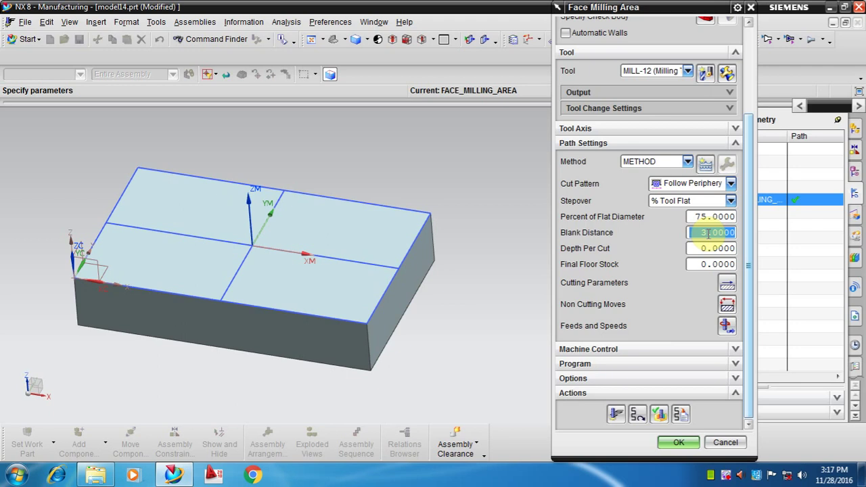
type("5")
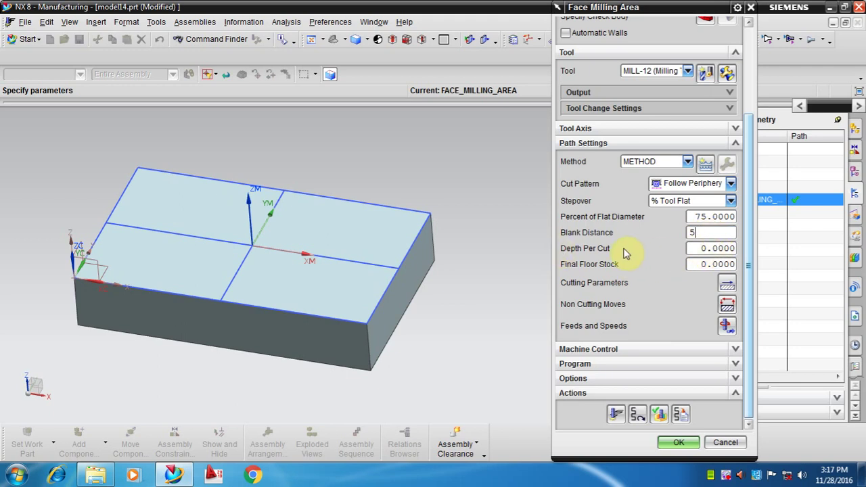
left_click(705, 248)
double_click(705, 248)
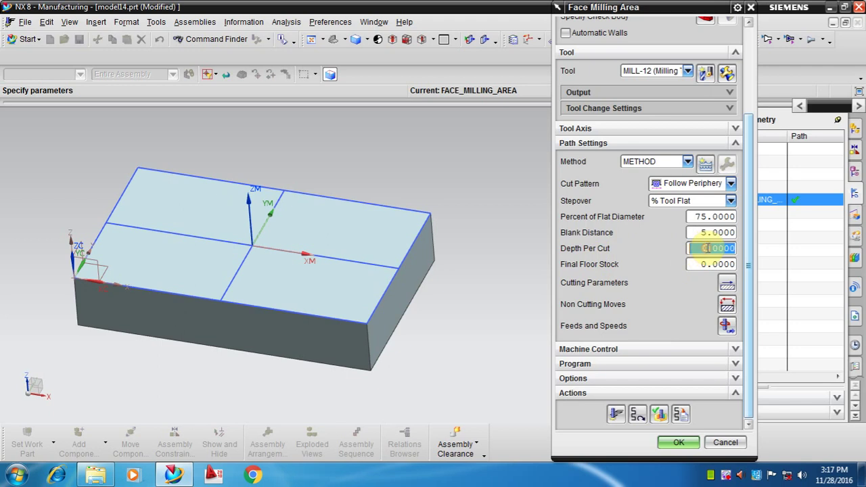
type("1")
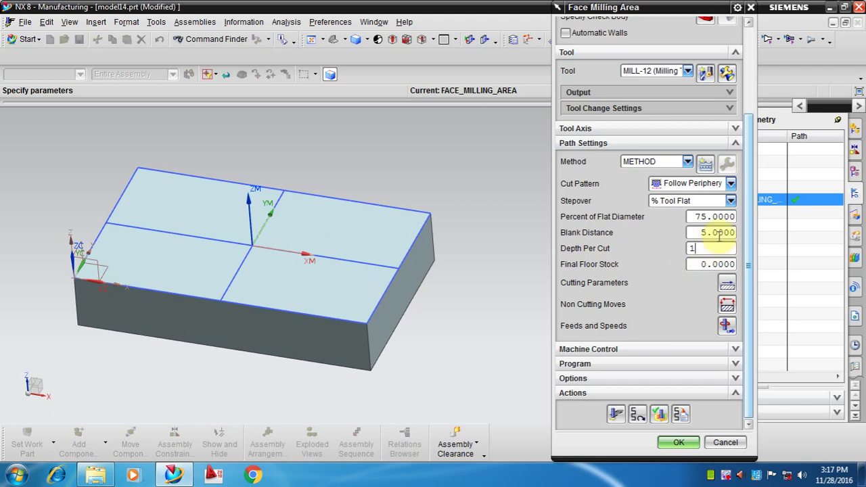
left_click(710, 233)
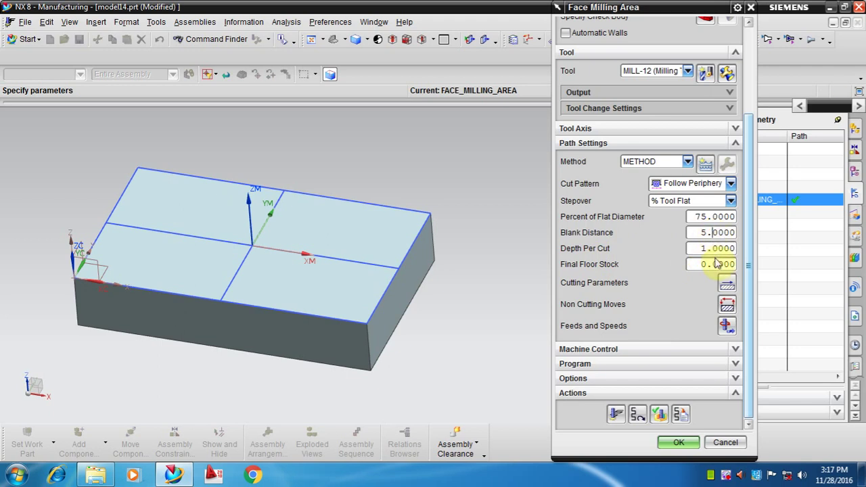
double_click(712, 248)
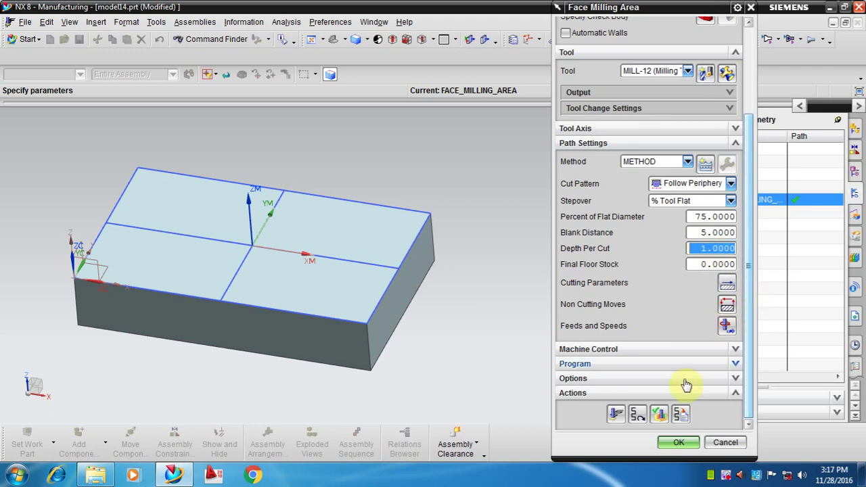
Generate the Follow Periphery toolpath and orbit to inspect its stacked cut levels
left_click(616, 416)
scroll(300, 201, "up", 5)
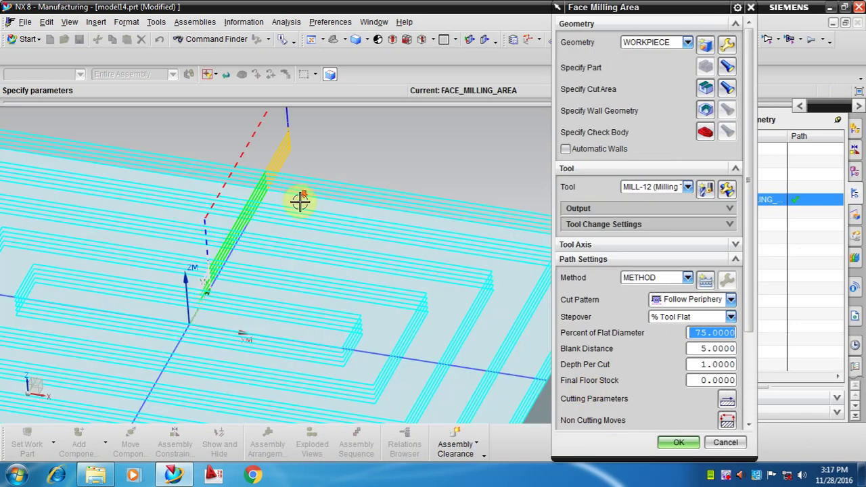
scroll(300, 200, "down", 5)
scroll(294, 178, "up", 5)
mouse_move(337, 183)
middle_mouse_down()
mouse_move(329, 168)
mouse_move(286, 187)
middle_mouse_up()
scroll(286, 188, "down", 5)
scroll(300, 217, "up", 5)
scroll(299, 219, "up", 2)
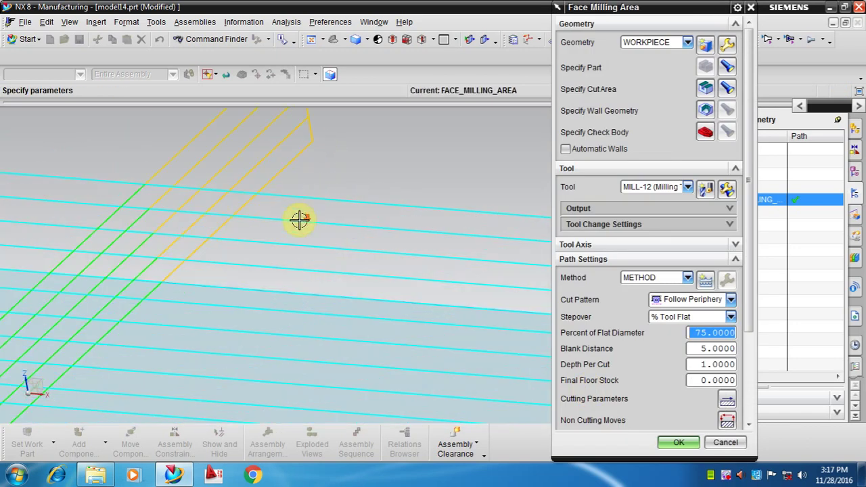
scroll(285, 207, "down", 5)
middle_click_drag(435, 228, 464, 232)
scroll(362, 218, "up", 5)
scroll(414, 207, "down", 3)
scroll(412, 209, "down", 2)
Return to an isometric view and start replaying the toolpath in Tool Path Visualization
mouse_move(448, 221)
middle_mouse_down()
mouse_move(429, 217)
mouse_move(406, 241)
middle_mouse_up()
scroll(686, 348, "down", 5)
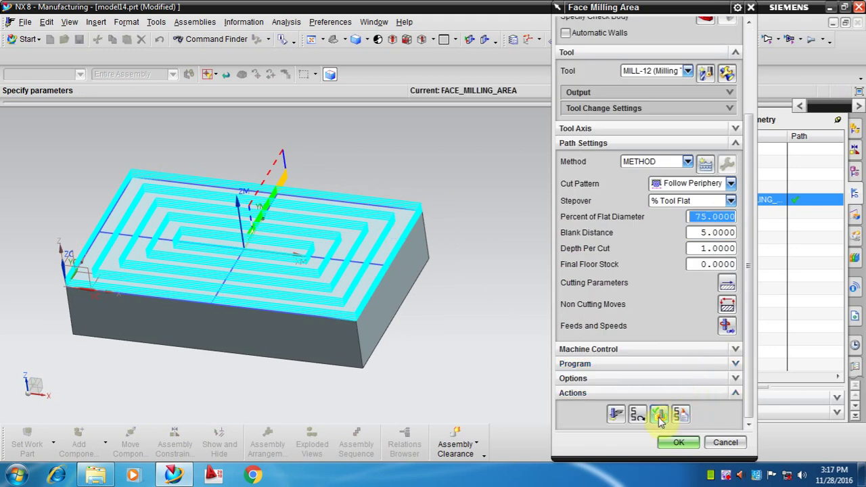
left_click(660, 416)
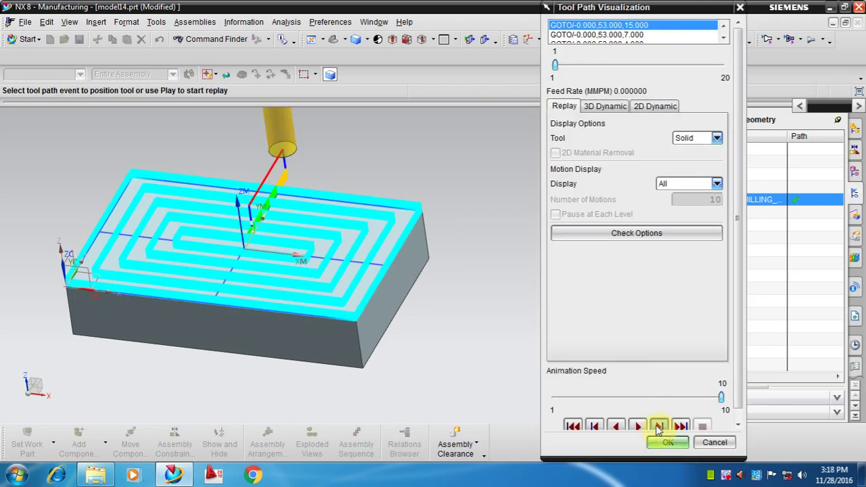
left_click(657, 426)
Start the 2D Dynamic material removal simulation and compare it against the part
left_click(657, 426)
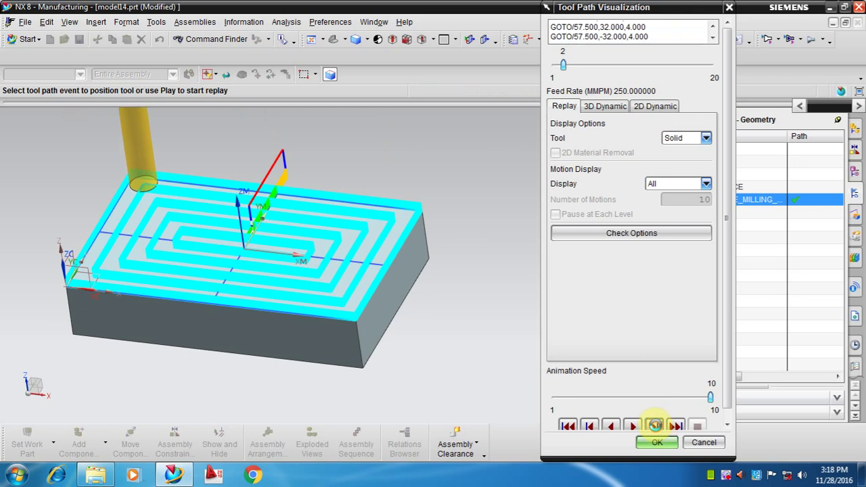
left_click(656, 109)
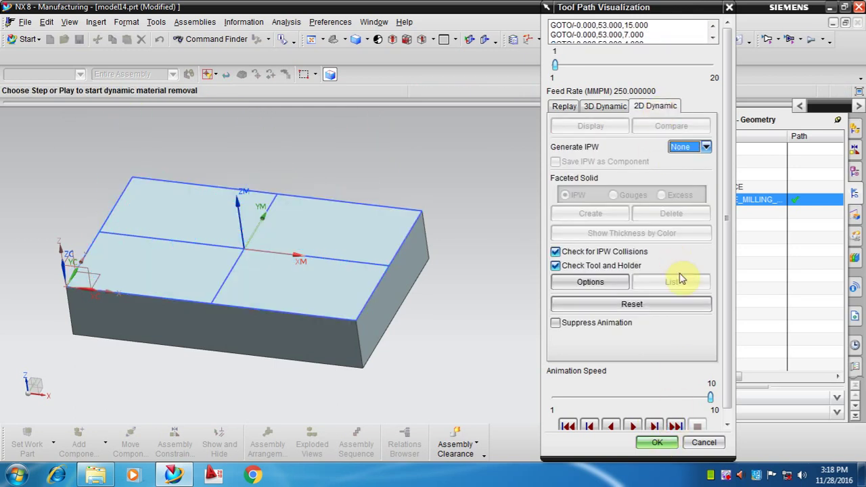
left_click(655, 426)
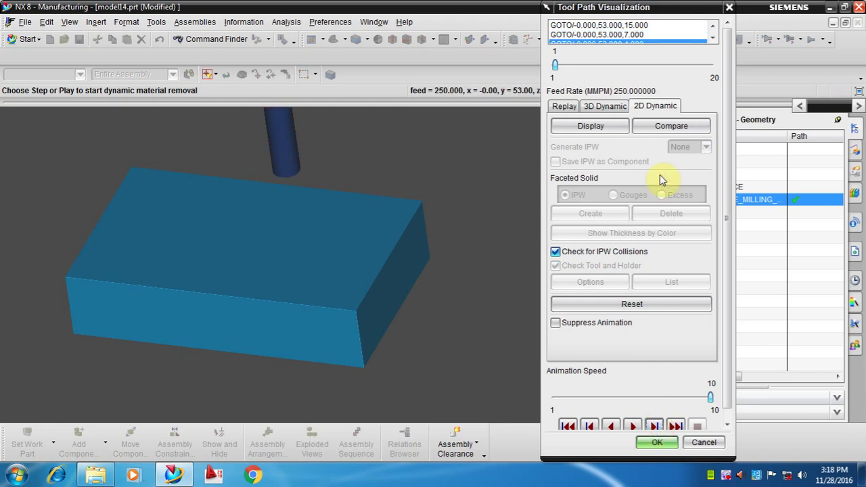
left_click(663, 128)
Step the simulation through every tool move down to the block's top face, then close it
left_click(655, 427)
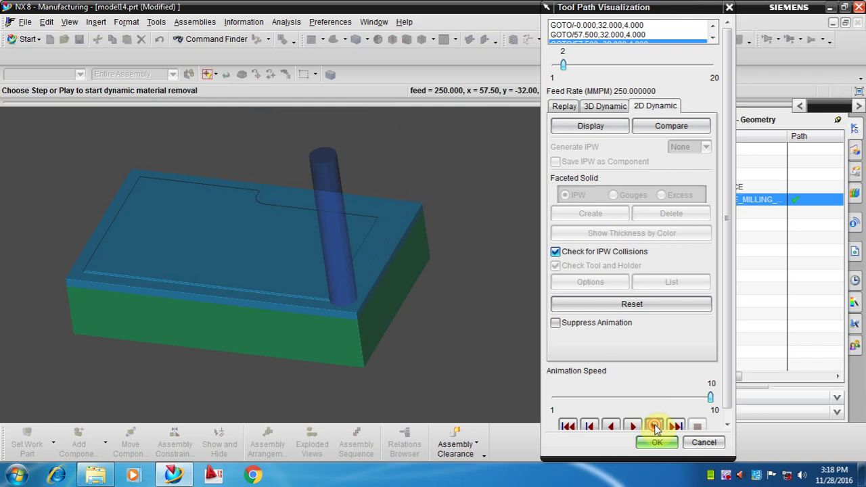
left_click(655, 426)
left_click(654, 425)
left_click(654, 427)
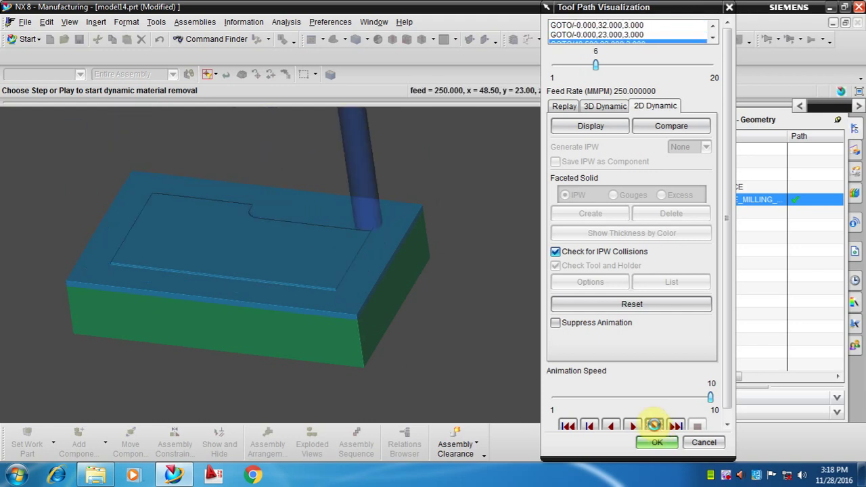
left_click(655, 426)
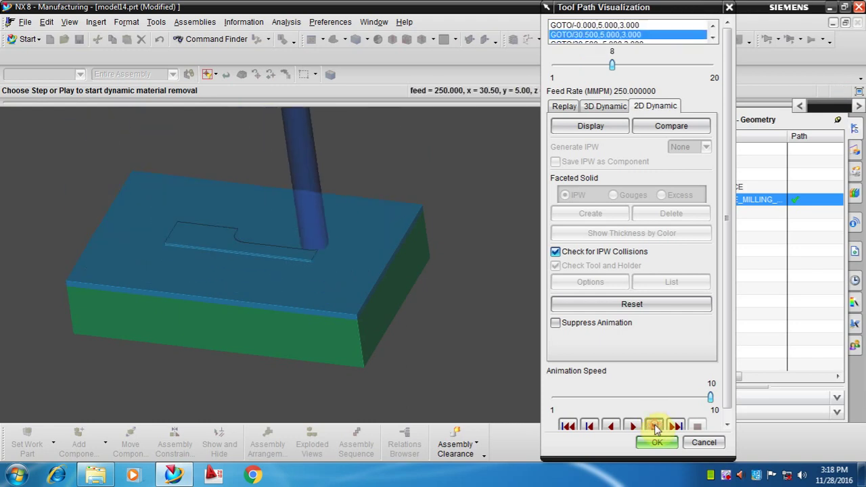
left_click(655, 427)
left_click(654, 426)
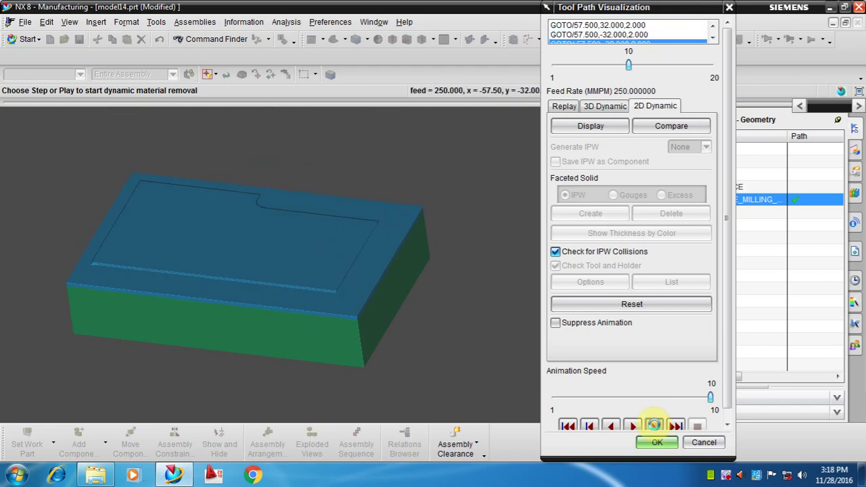
left_click(655, 426)
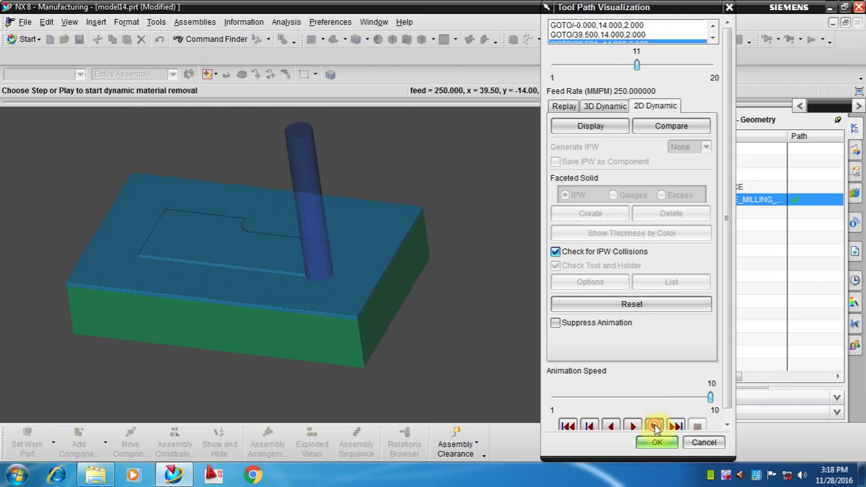
left_click(655, 426)
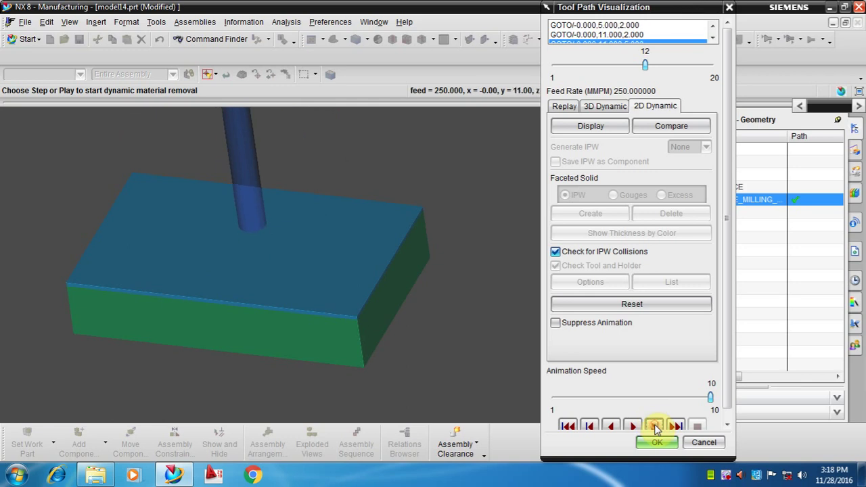
left_click(654, 427)
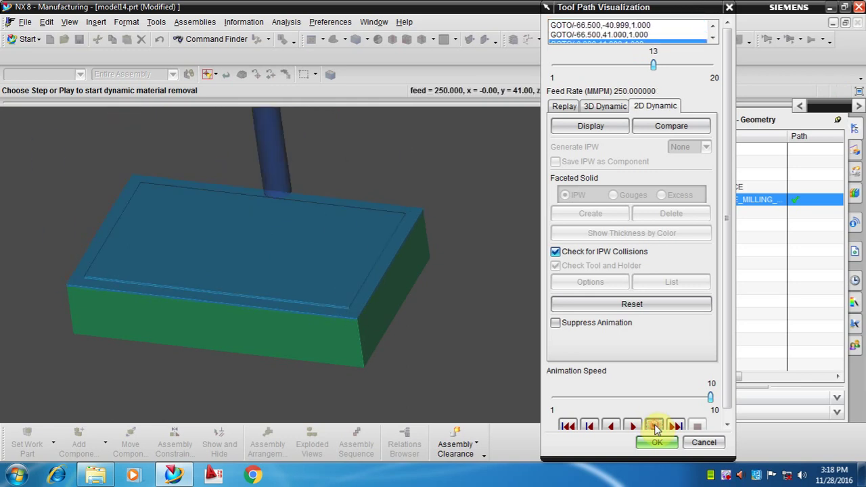
left_click(654, 426)
left_click(655, 426)
left_click(654, 427)
left_click(654, 427)
left_click(654, 425)
left_click(654, 426)
left_click(654, 425)
left_click(655, 425)
left_click(654, 425)
left_click(658, 443)
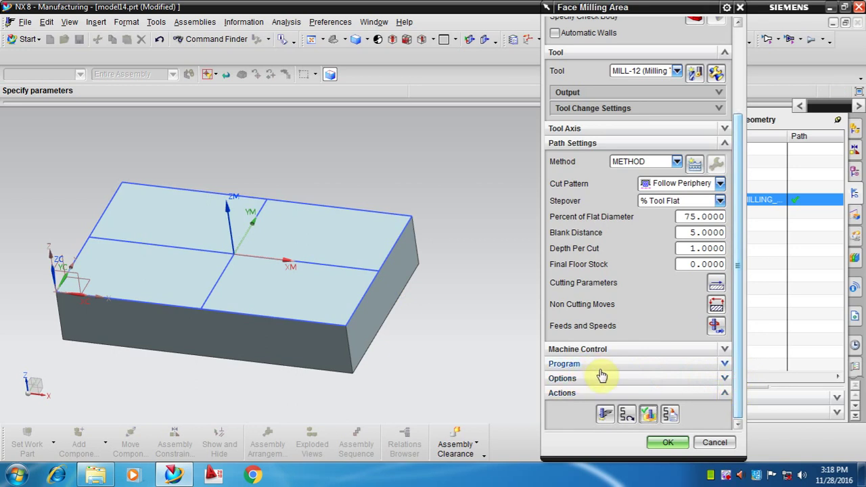
left_click(648, 413)
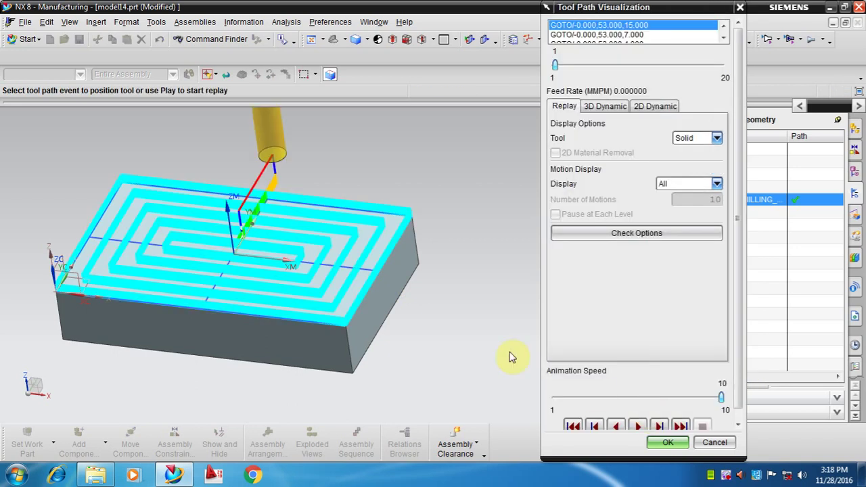
middle_click_drag(441, 315, 449, 321)
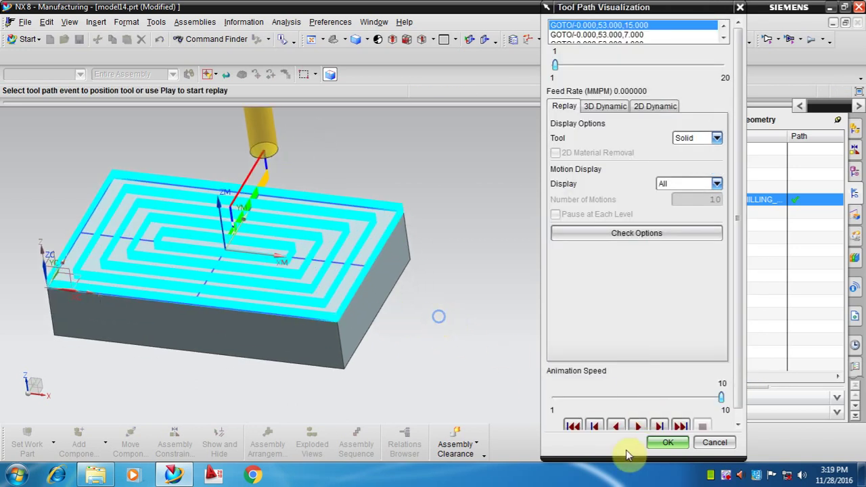
left_click(663, 446)
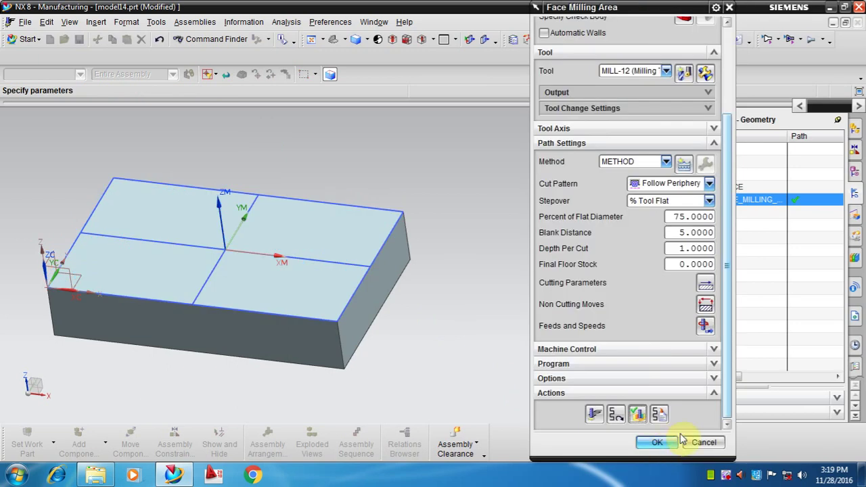
Check Blank Distance 5 and Depth Per Cut 1, then accept the FACE_MILLING_AREA operation
scroll(726, 279, "up", 2)
scroll(728, 270, "up", 1)
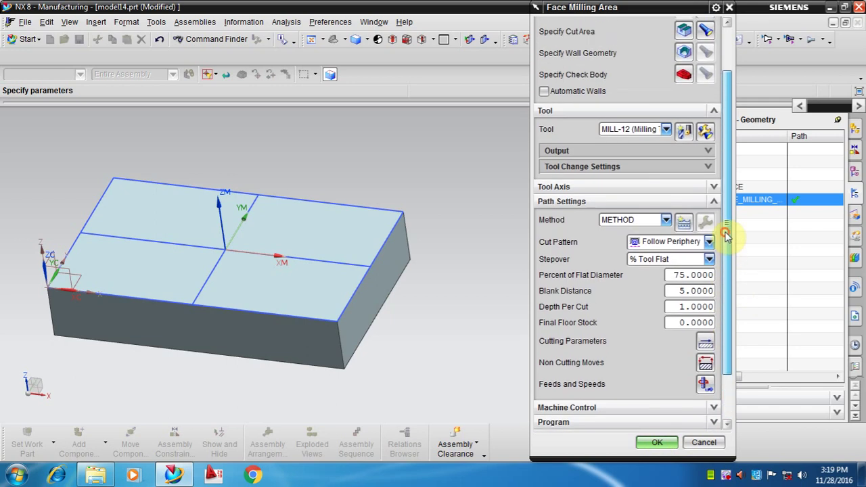
scroll(730, 264, "down", 3)
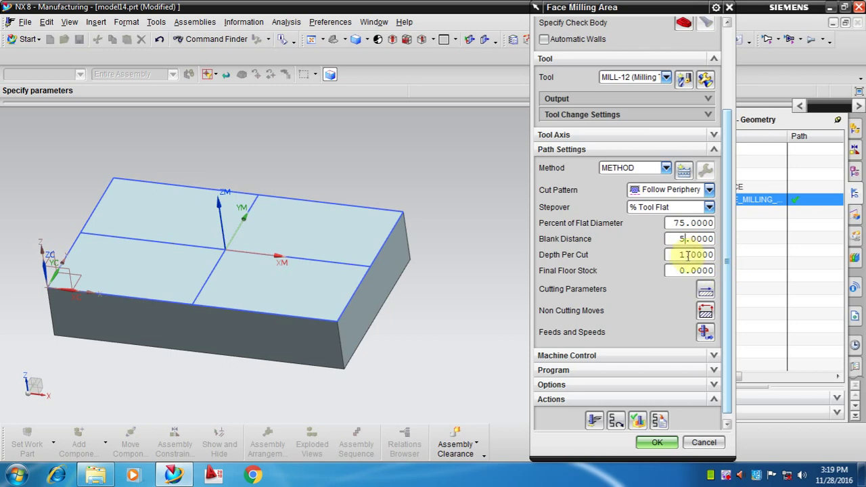
scroll(731, 298, "down", 1)
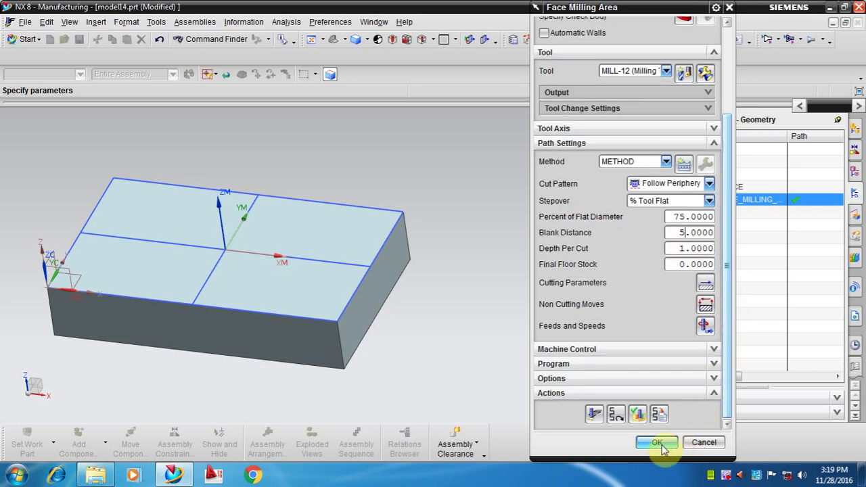
scroll(726, 402, "up", 1)
scroll(726, 402, "down", 1)
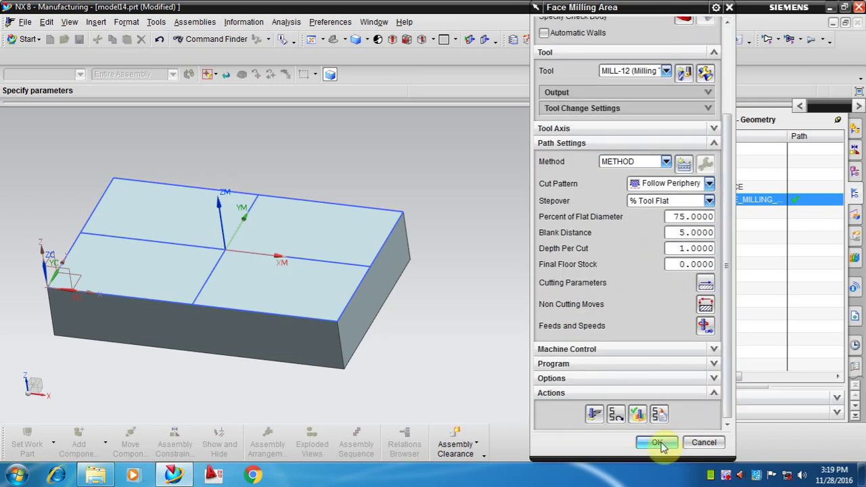
left_click(658, 443)
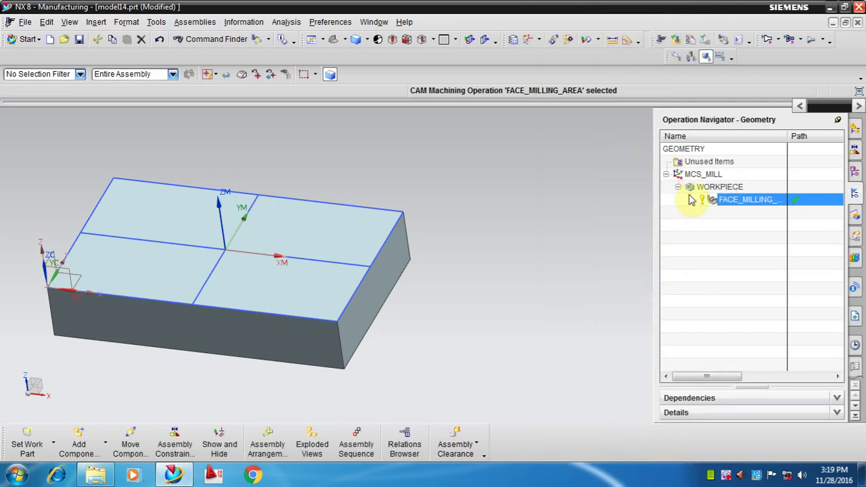
right_click(478, 179)
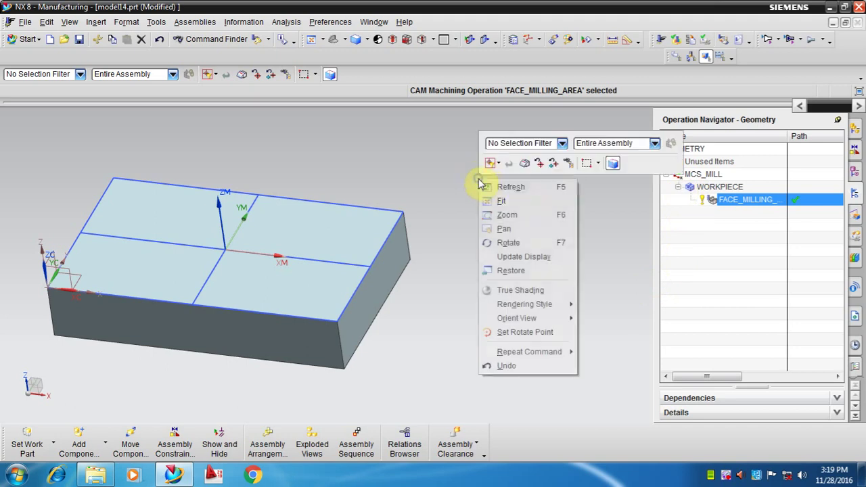
right_click(487, 183)
left_click(506, 193)
scroll(507, 187, "up", 3)
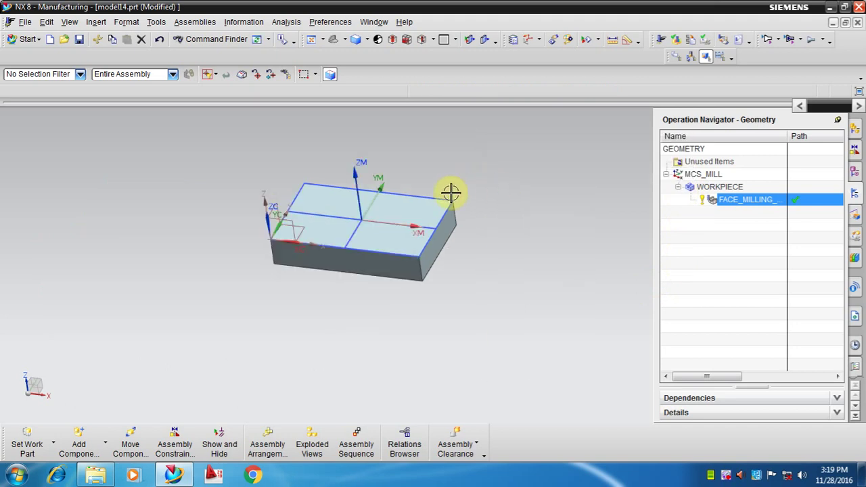
scroll(464, 187, "down", 3)
mouse_move(464, 190)
middle_mouse_down("shift")
mouse_move(482, 211)
mouse_move(465, 205)
middle_mouse_up("shift")
scroll(456, 194, "up", 2)
scroll(444, 190, "down", 2)
right_click(478, 178)
key("Escape")
right_click(498, 190)
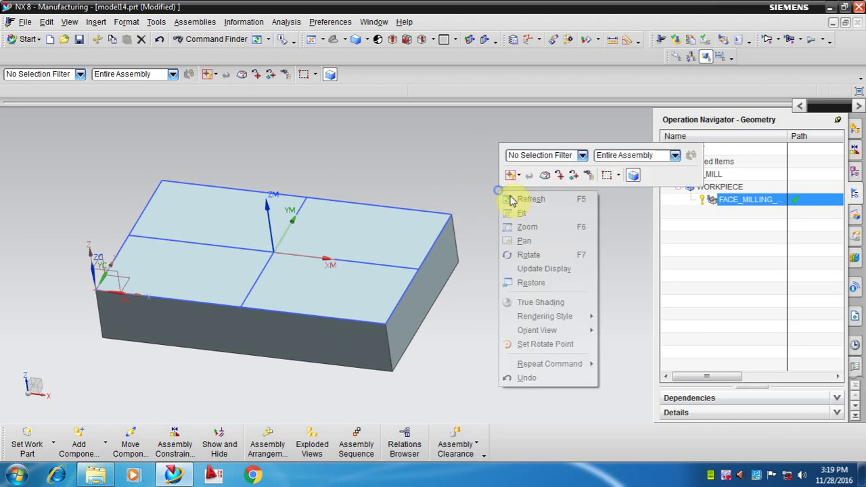
scroll(513, 197, "up", 2)
scroll(499, 192, "up", 1)
scroll(501, 192, "down", 3)
right_click(501, 185)
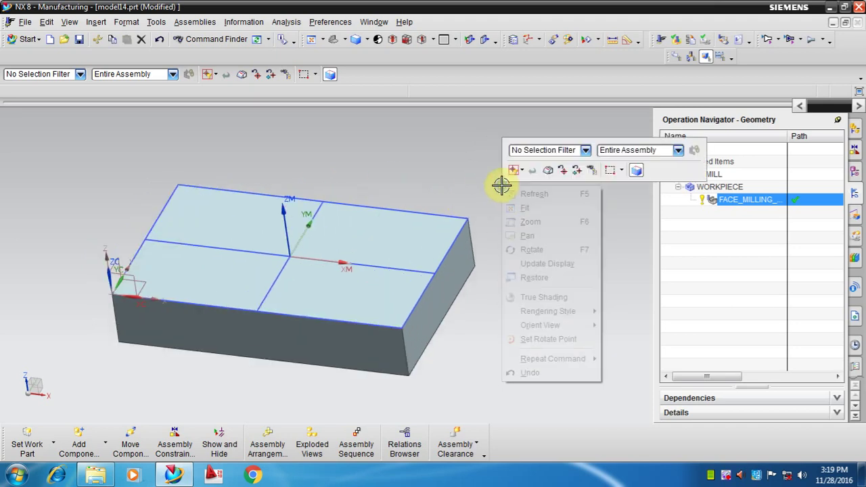
right_click(512, 193)
key("Escape")
scroll(505, 208, "up", 3)
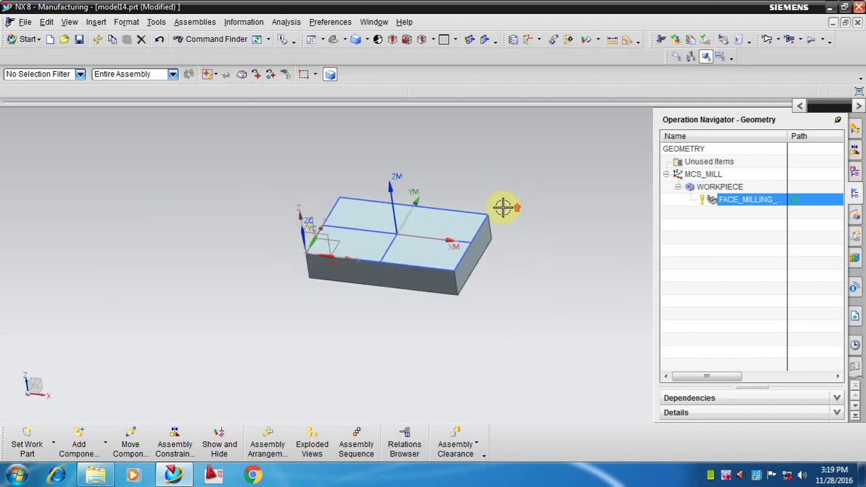